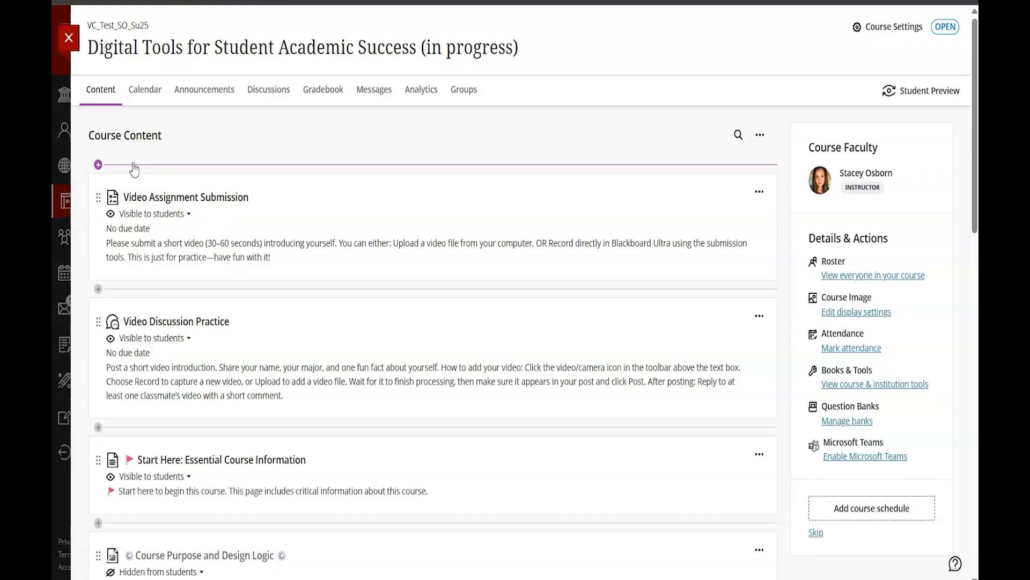
Step: Add an Audio & Screen recording at the start of the course content, sharing the Chrome tab with the STUDENTS: ULTRA video submission article
click(99, 166)
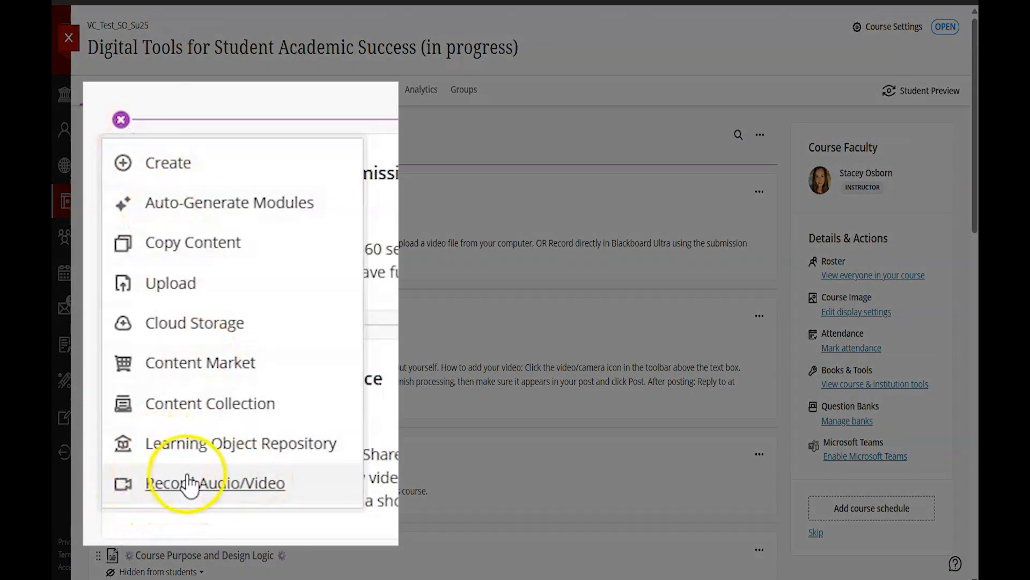
click(229, 484)
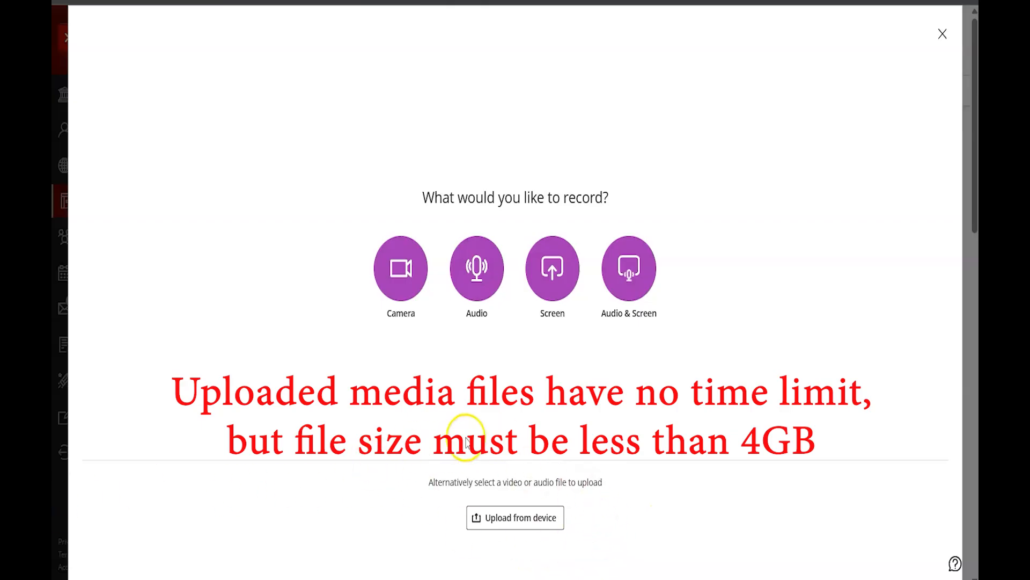
click(620, 276)
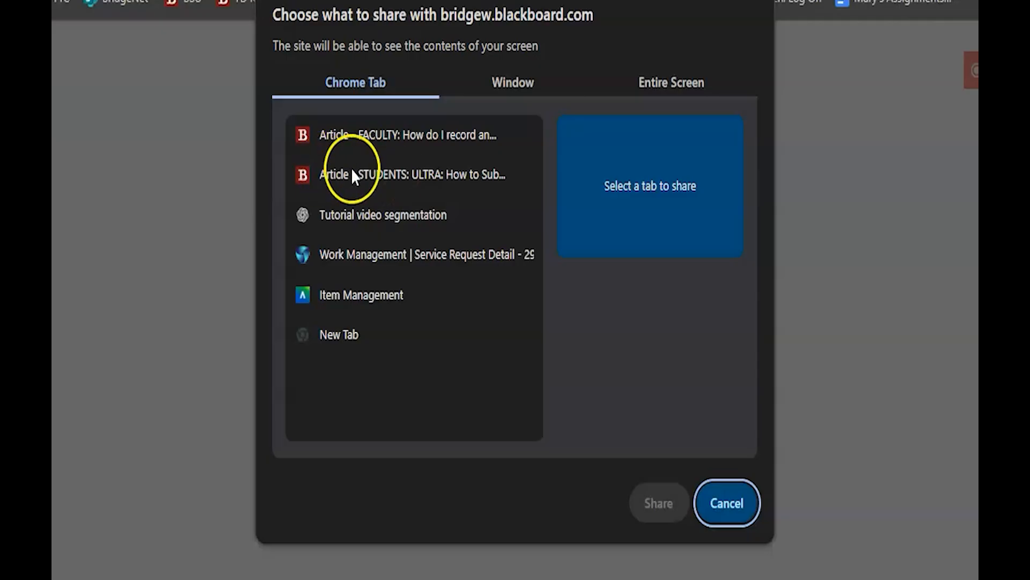
click(388, 173)
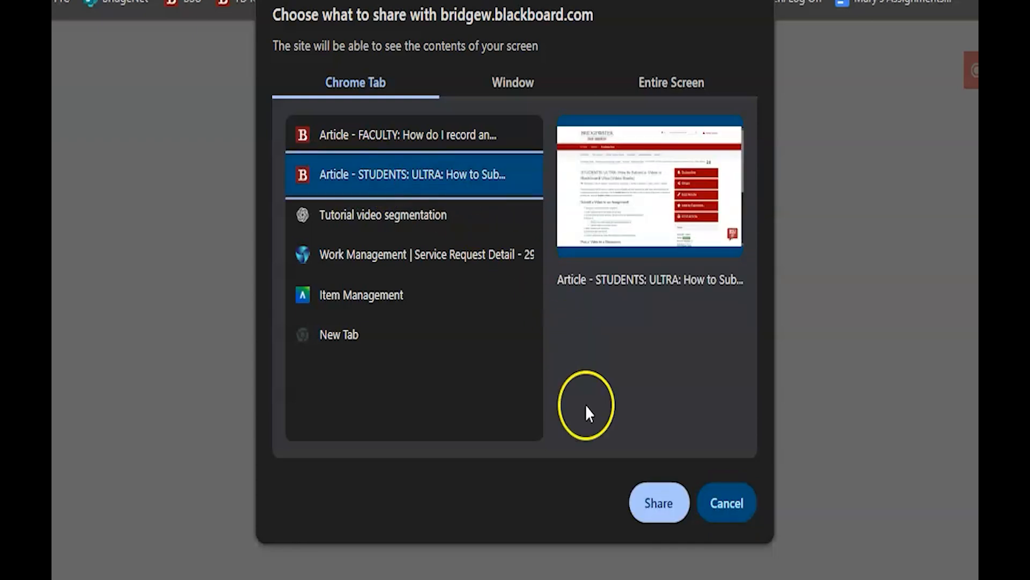
click(643, 501)
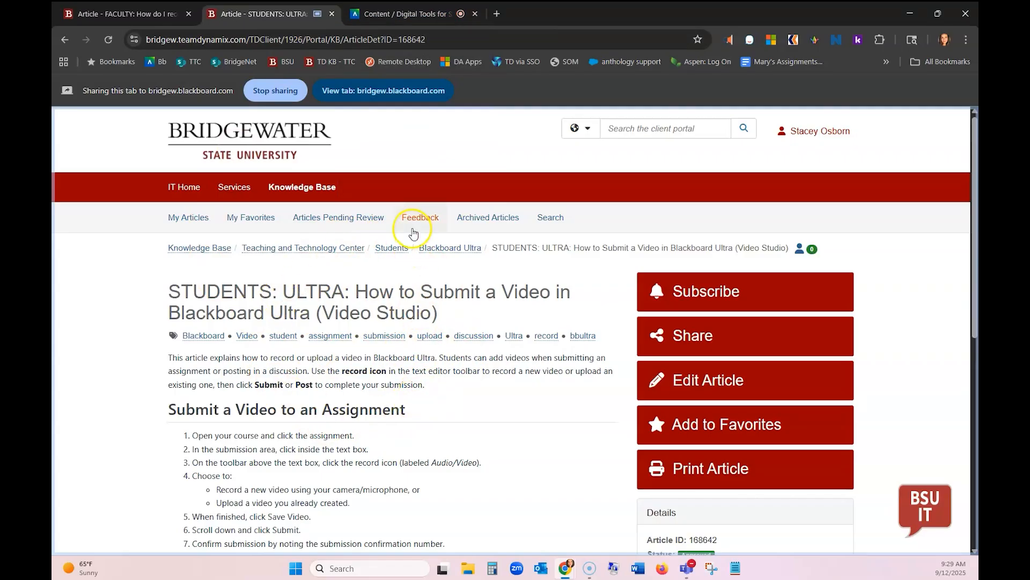
Step: Return to the Blackboard course page and start recording the shared article
click(403, 15)
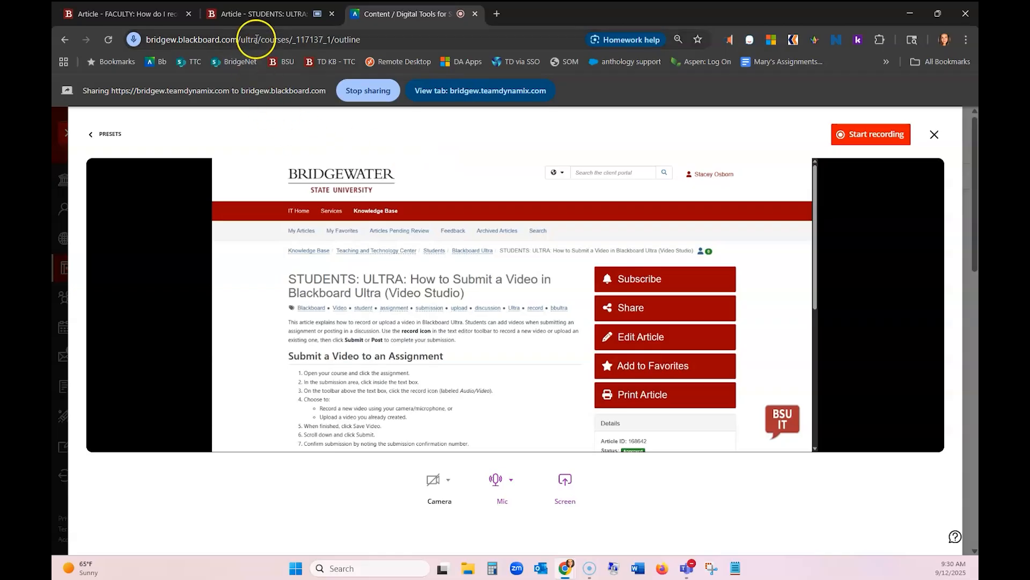
mouse_move(257, 17)
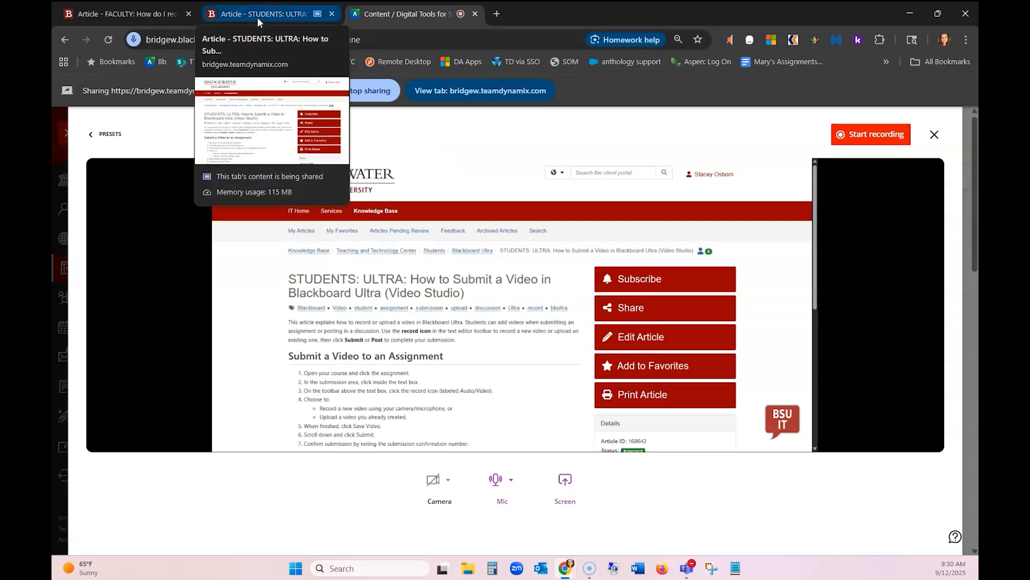
click(880, 141)
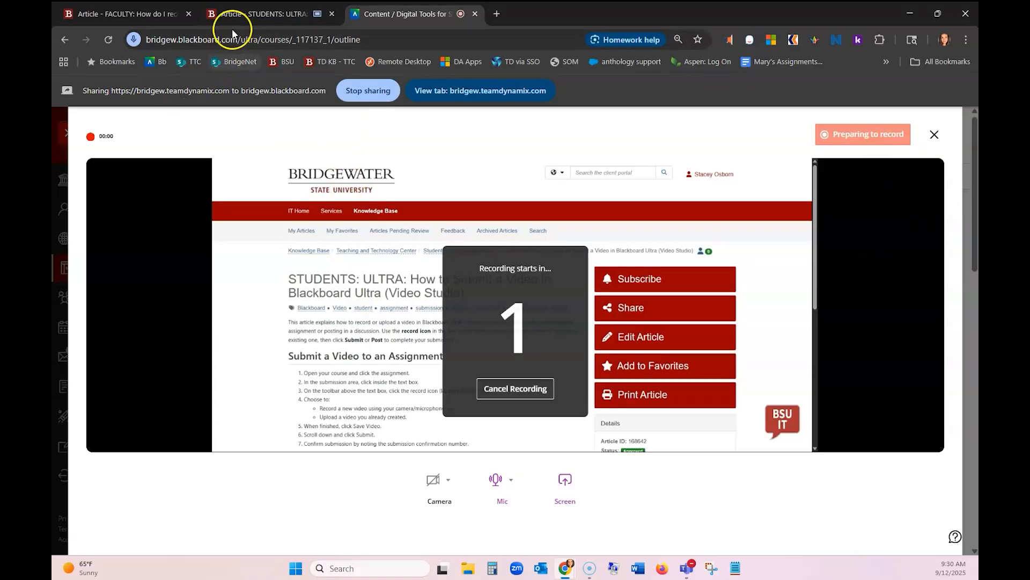
Step: Show the article's assignment and discussion video instructions in the shared tab while recording, ending back at the article's beginning
click(250, 15)
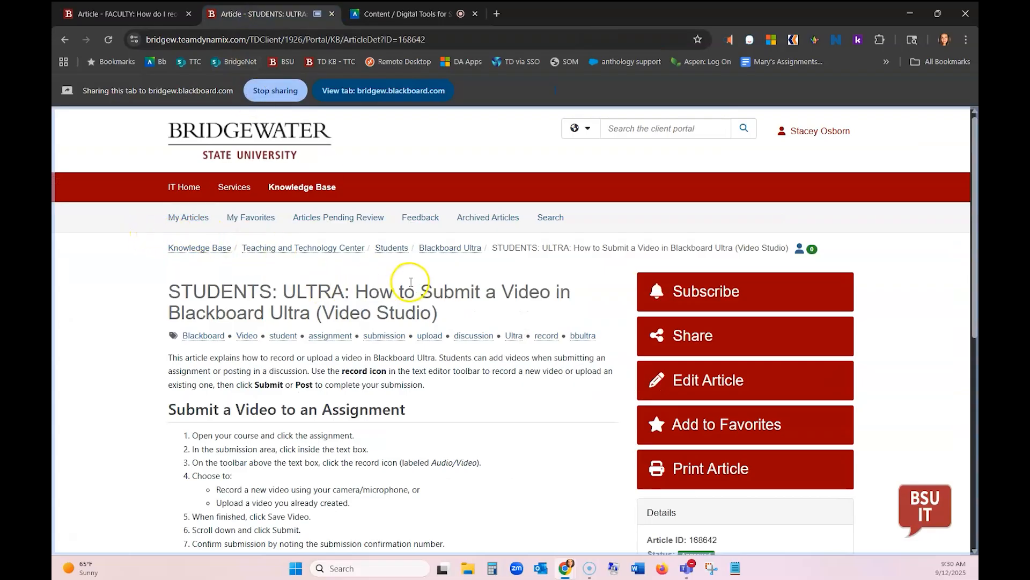
scroll(445, 285, down, 1)
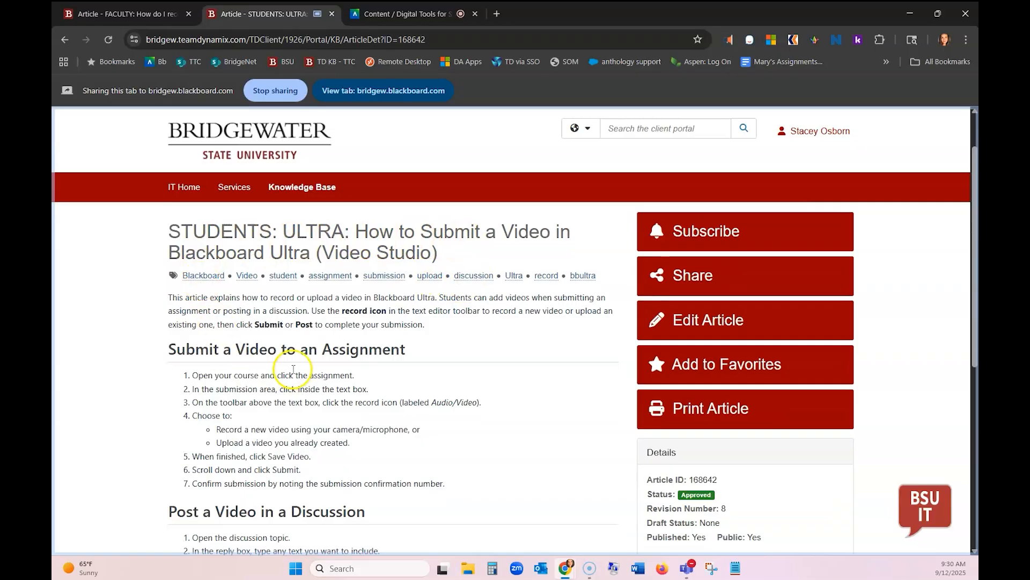
scroll(390, 388, down, 3)
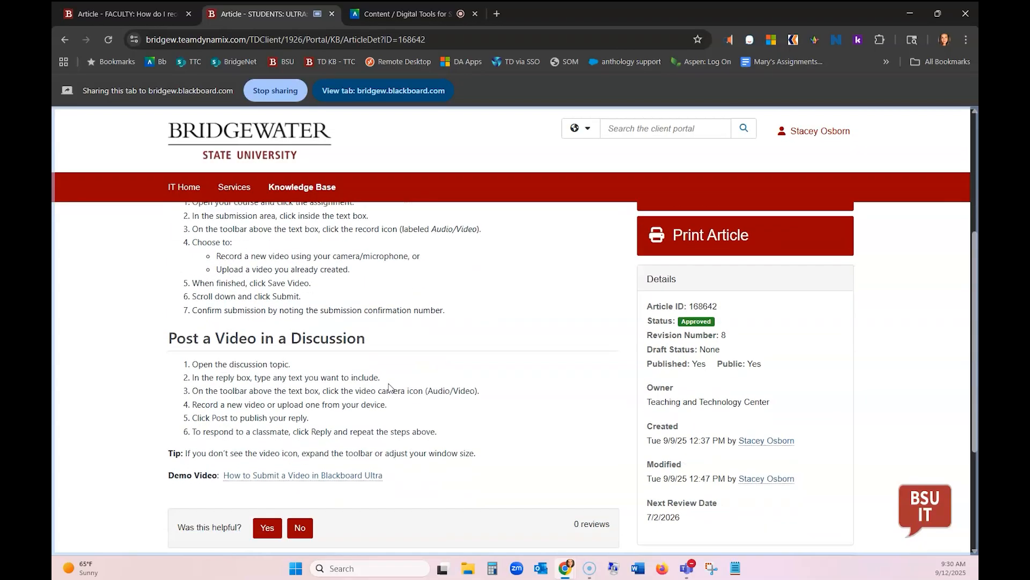
scroll(389, 382, up, 1)
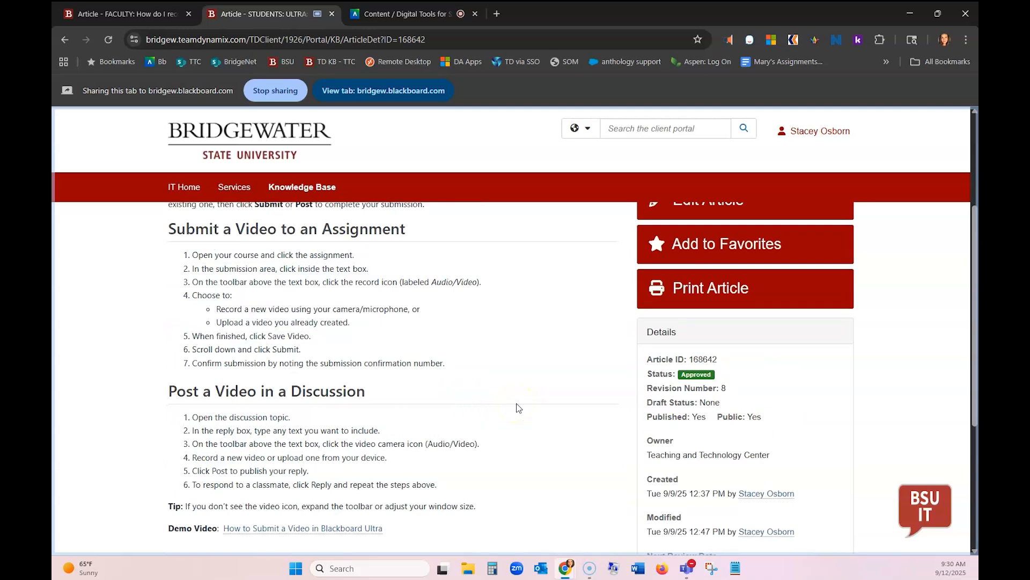
scroll(514, 402, down, 4)
scroll(419, 285, up, 7)
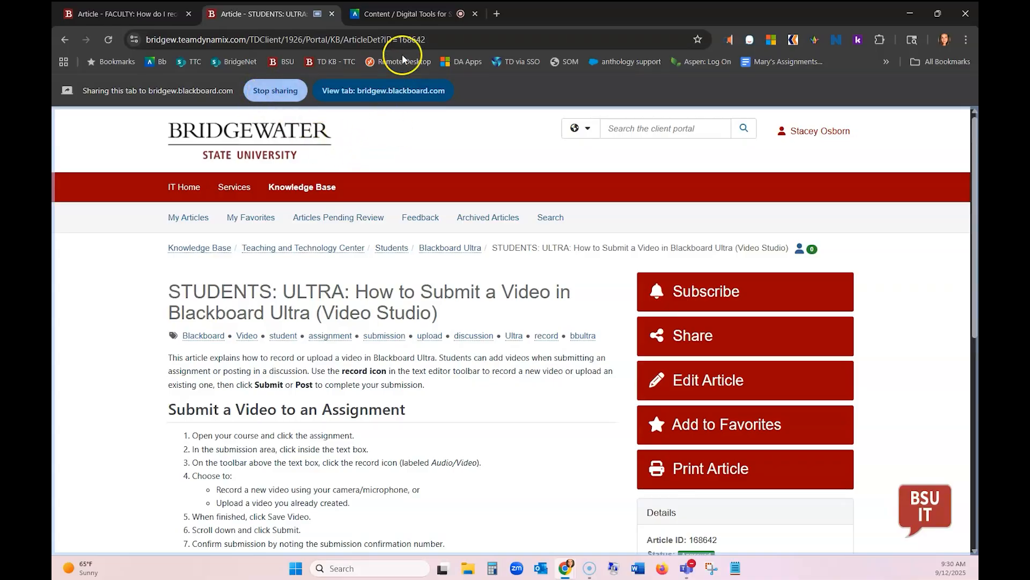
Step: End the recording in the course page, title it "Demo for Students on how to use Video Studio" and save the video
click(400, 18)
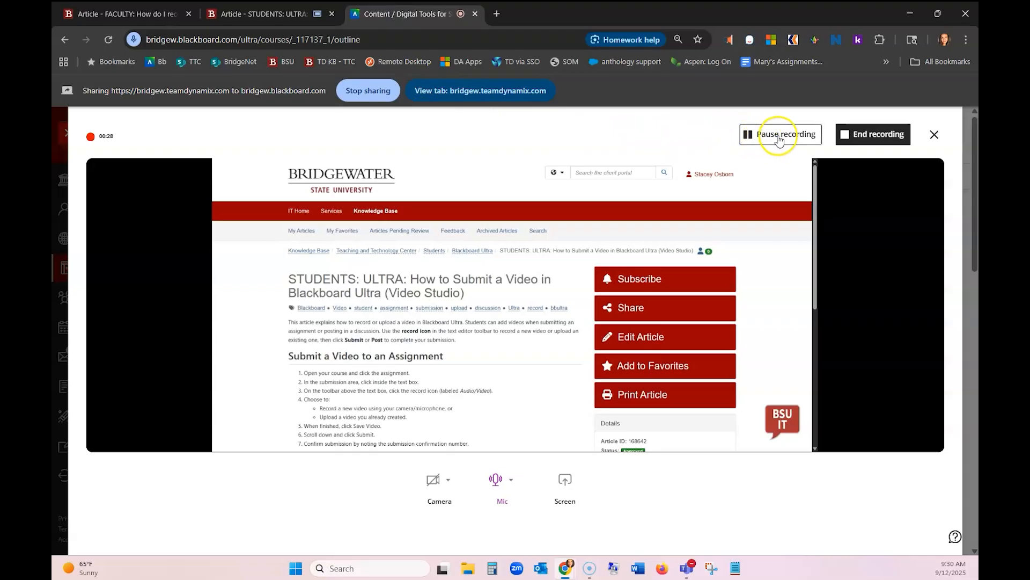
click(852, 148)
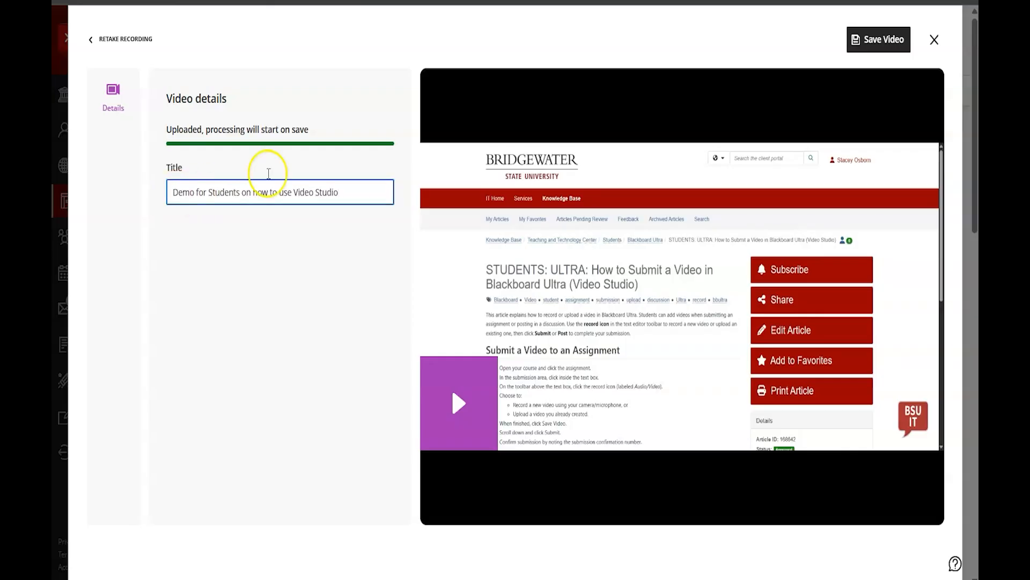
click(875, 38)
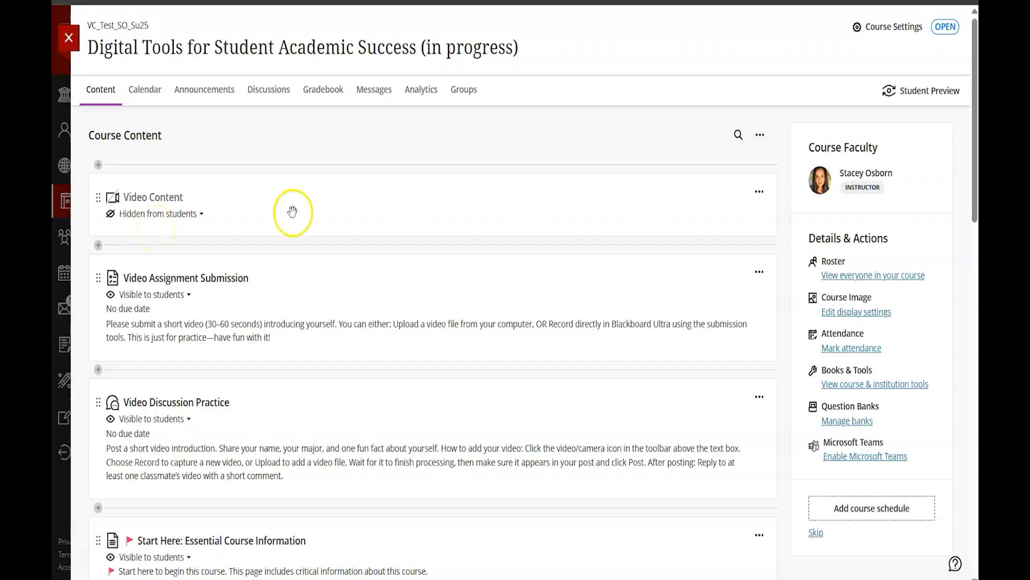
Step: Open the Video Content item, play a few seconds of the recording with its captions, and pause it
click(139, 202)
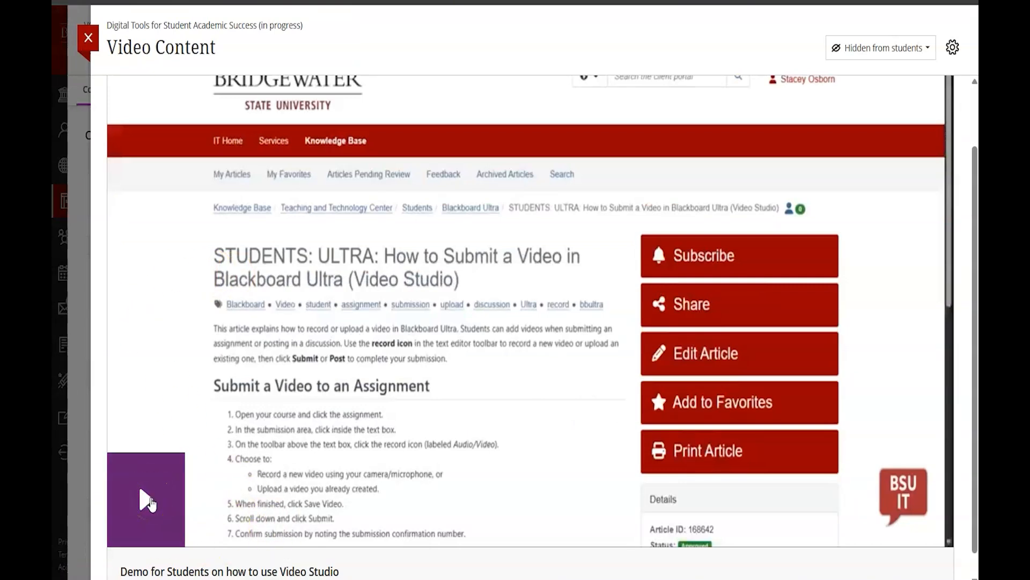
click(148, 501)
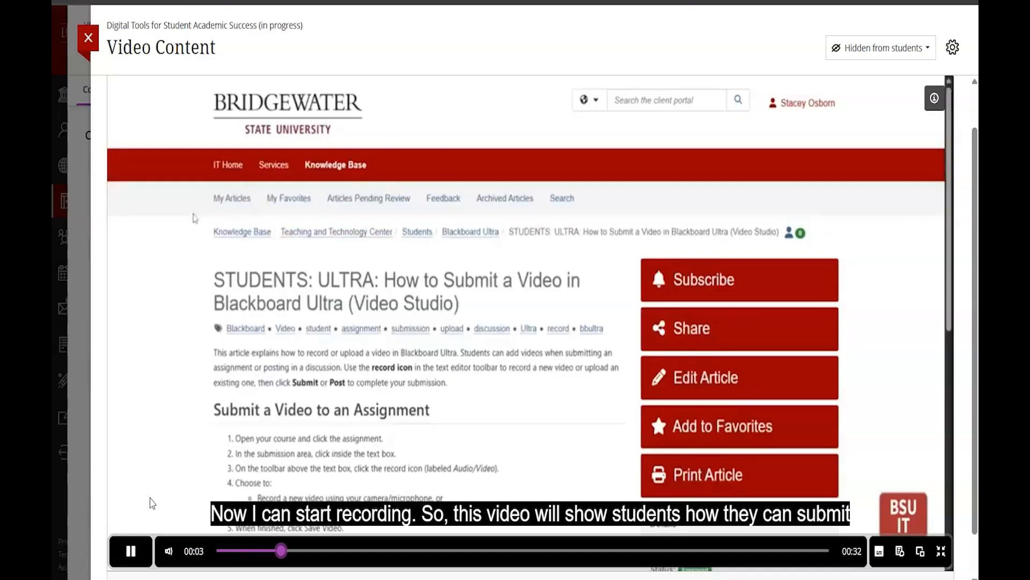
click(130, 551)
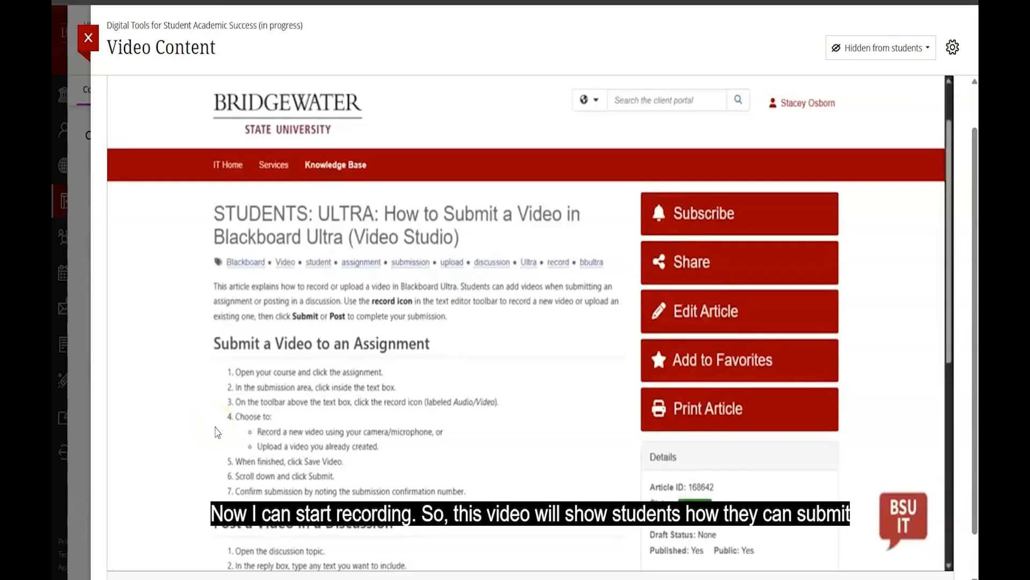
scroll(225, 431, up, 1)
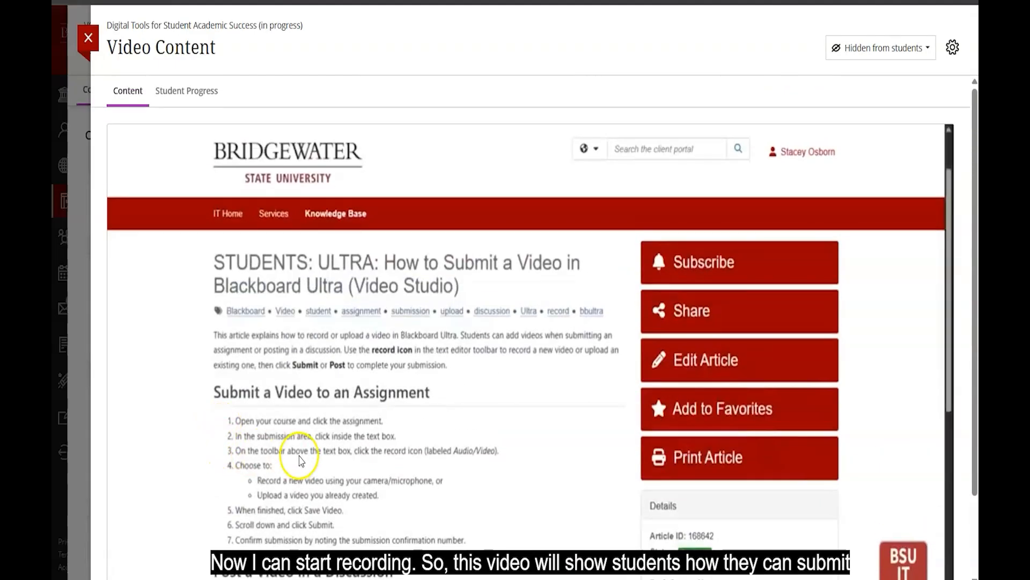
scroll(299, 471, down, 2)
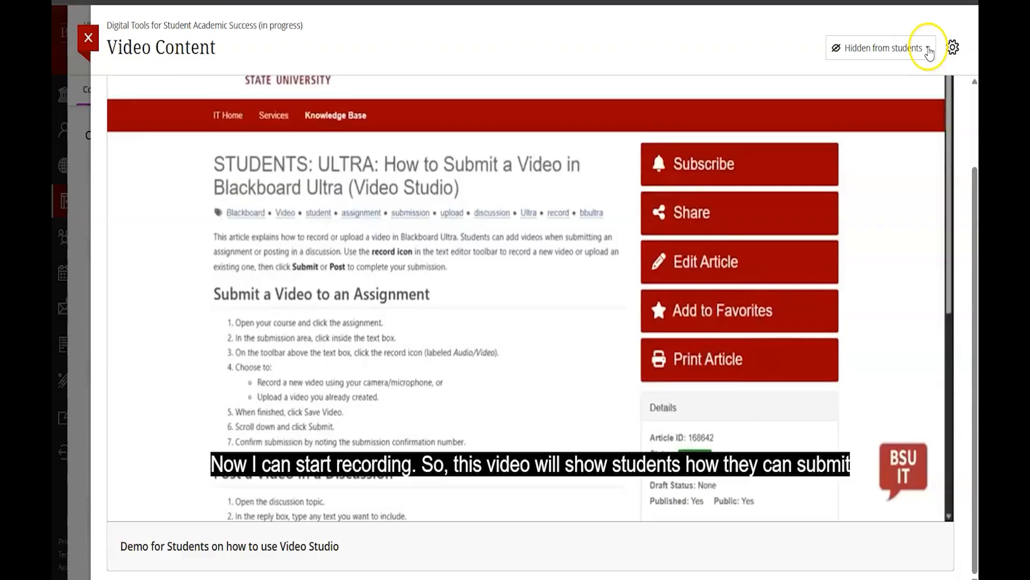
Step: Close the video preview and make the Video Content item visible to students from the course content list
click(918, 53)
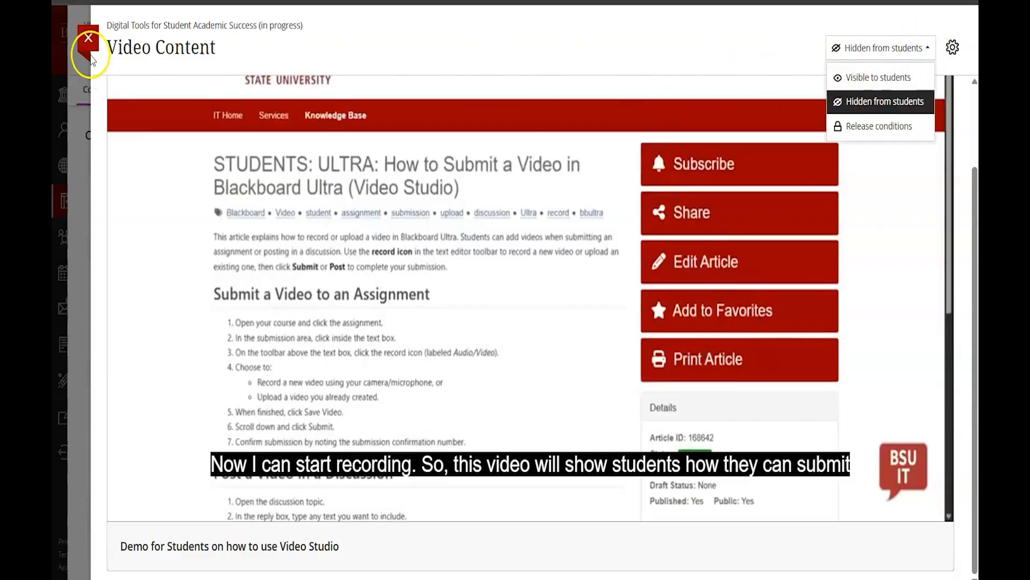
click(94, 46)
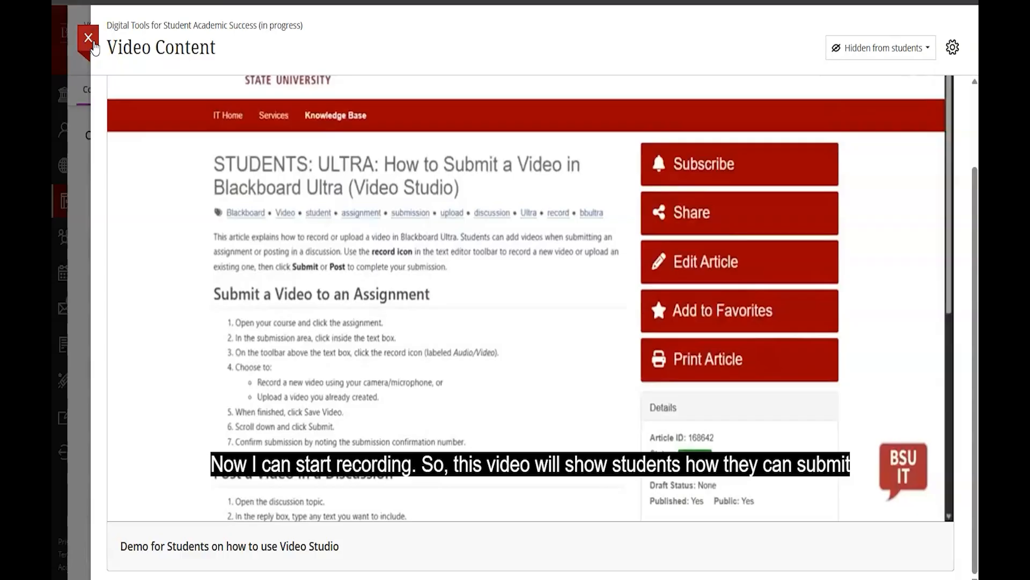
click(90, 41)
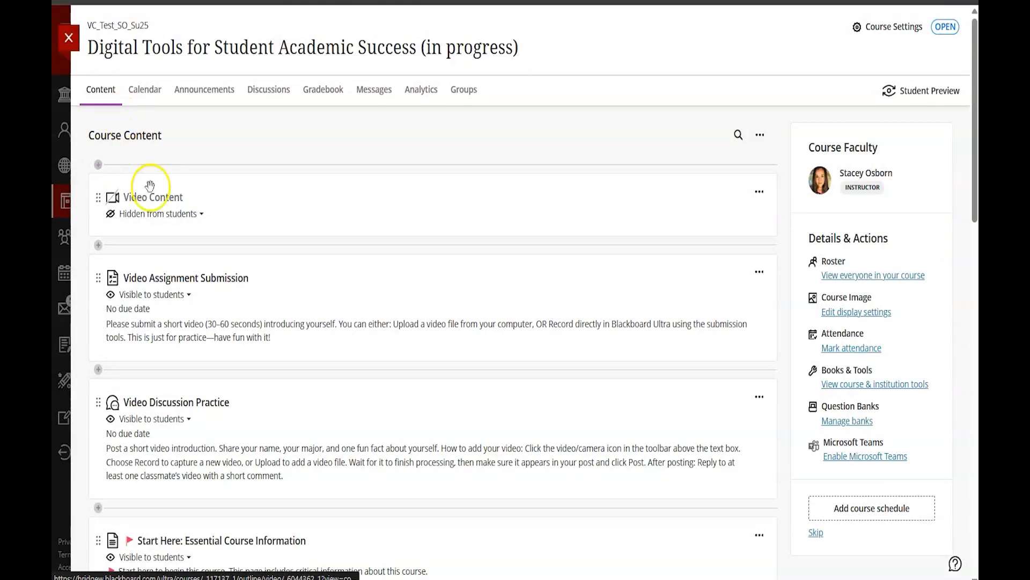
click(183, 216)
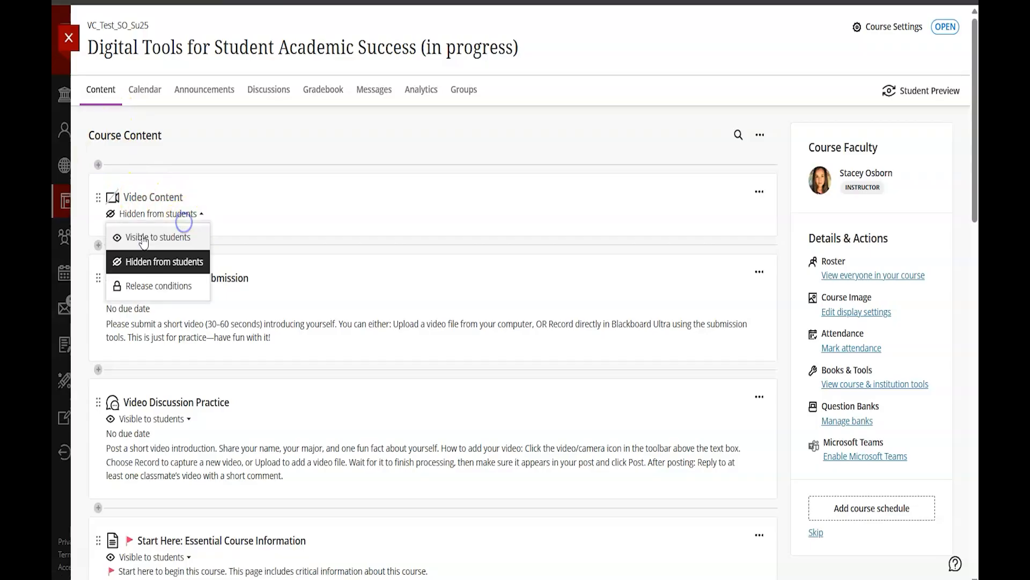
click(144, 239)
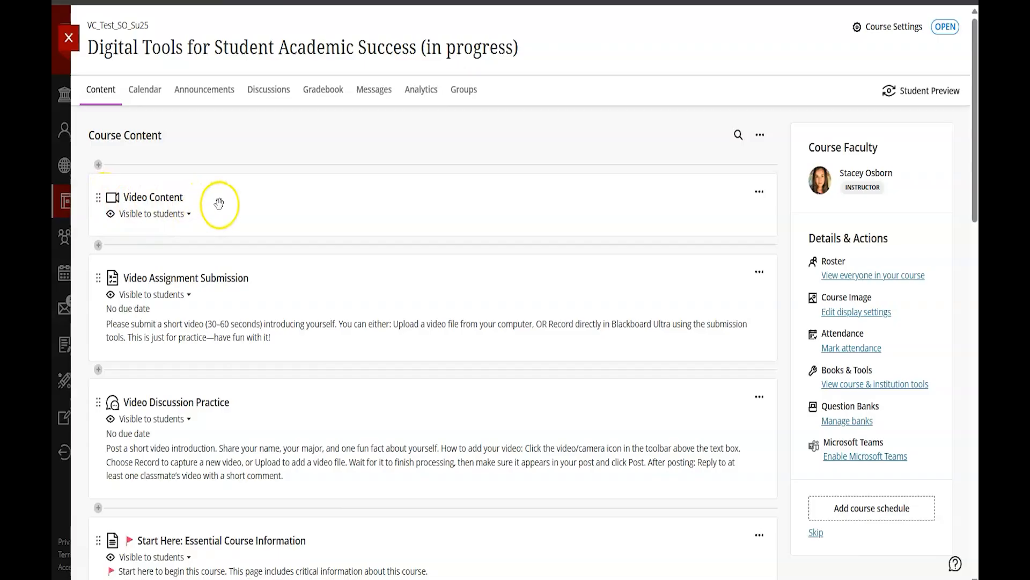
Step: Rename the Video Content item as "Demo on using video studio" in its edit settings and save the changes
click(759, 193)
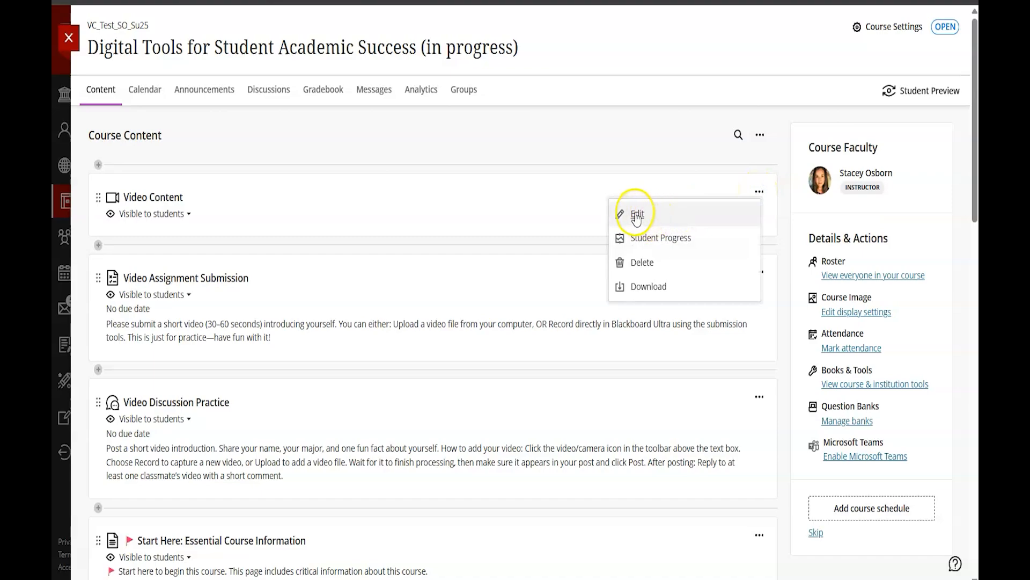
click(638, 214)
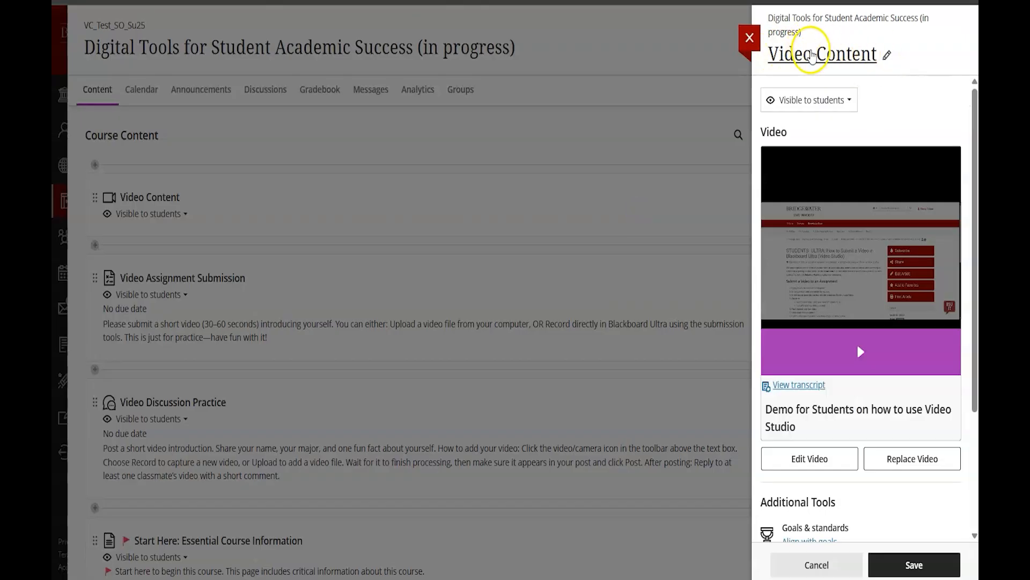
click(803, 54)
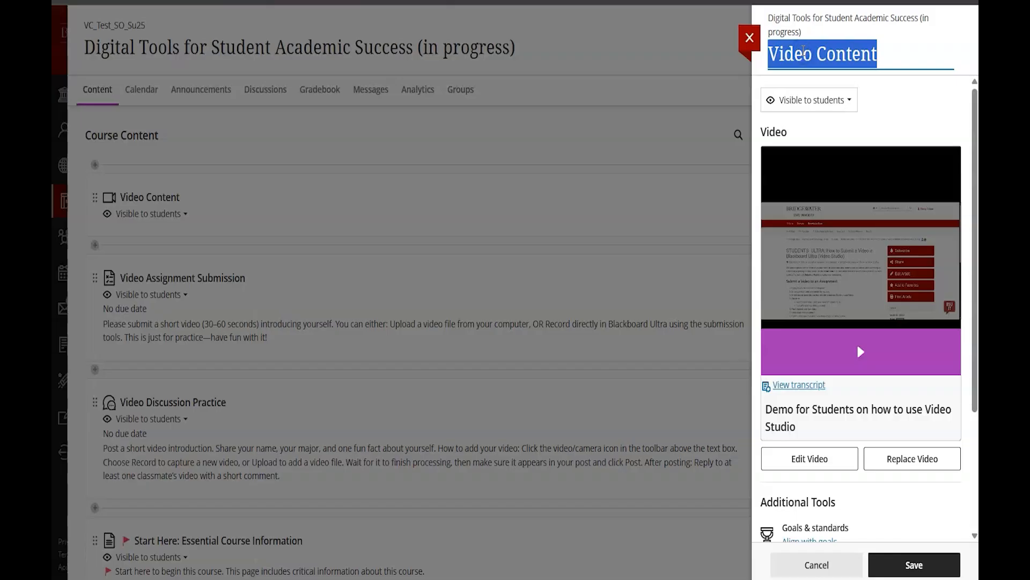
key(ctrl+v)
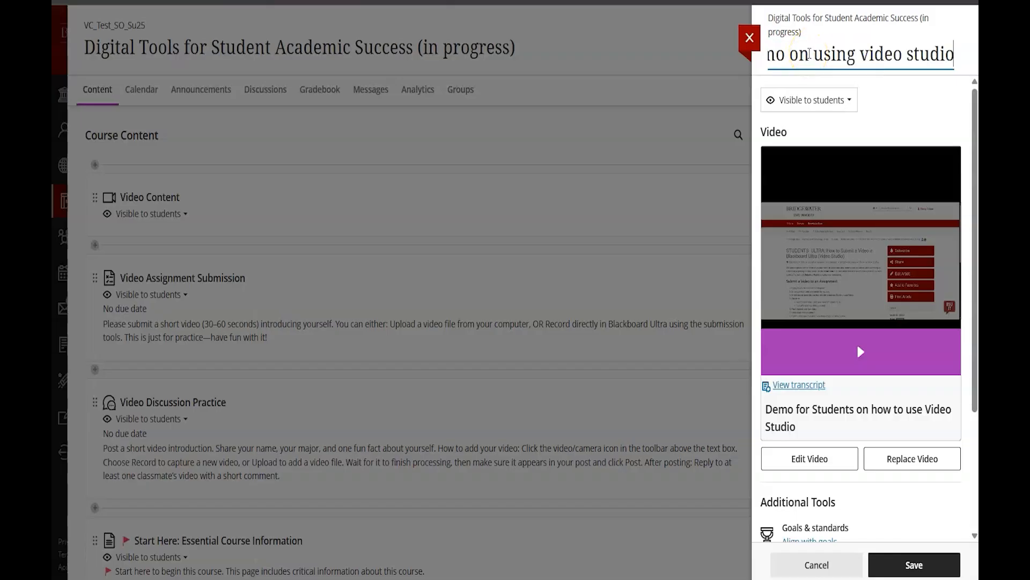
click(887, 93)
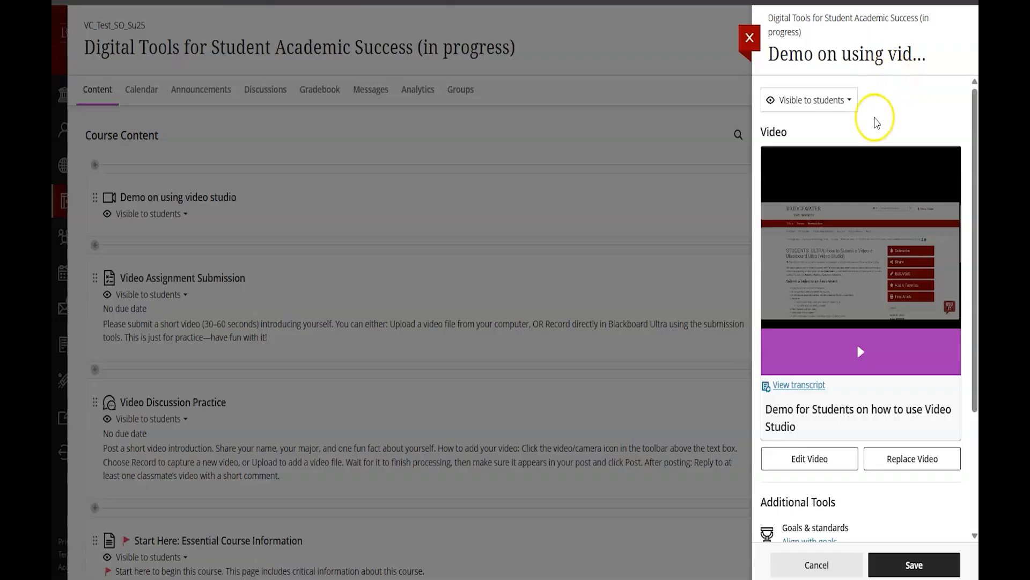
scroll(862, 311, down, 3)
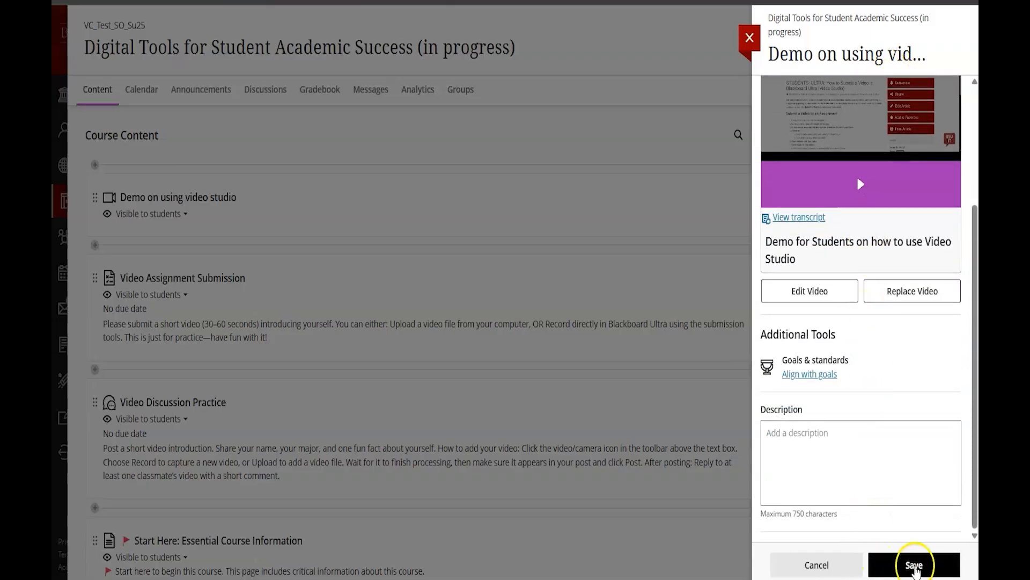
click(914, 566)
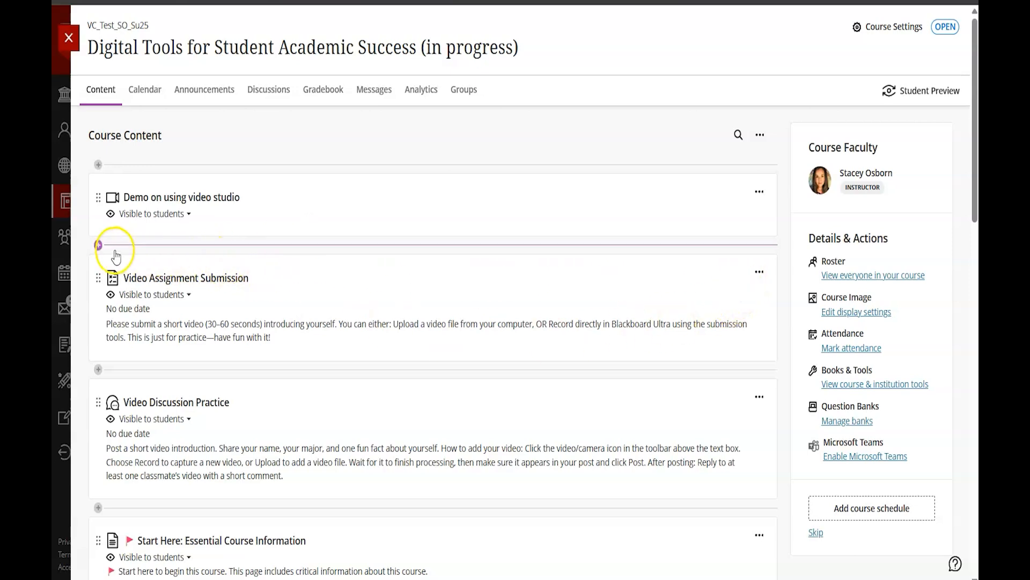
Step: Open the audio/video recording options in a new assignment's instructions, placed below the demo video item, and close the assignment without adding anything
click(97, 245)
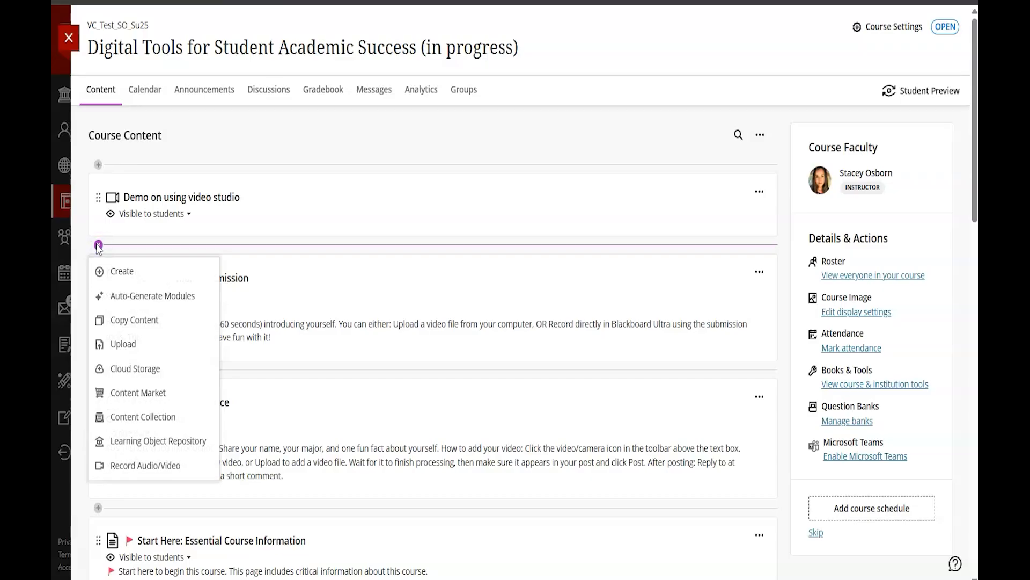
click(117, 273)
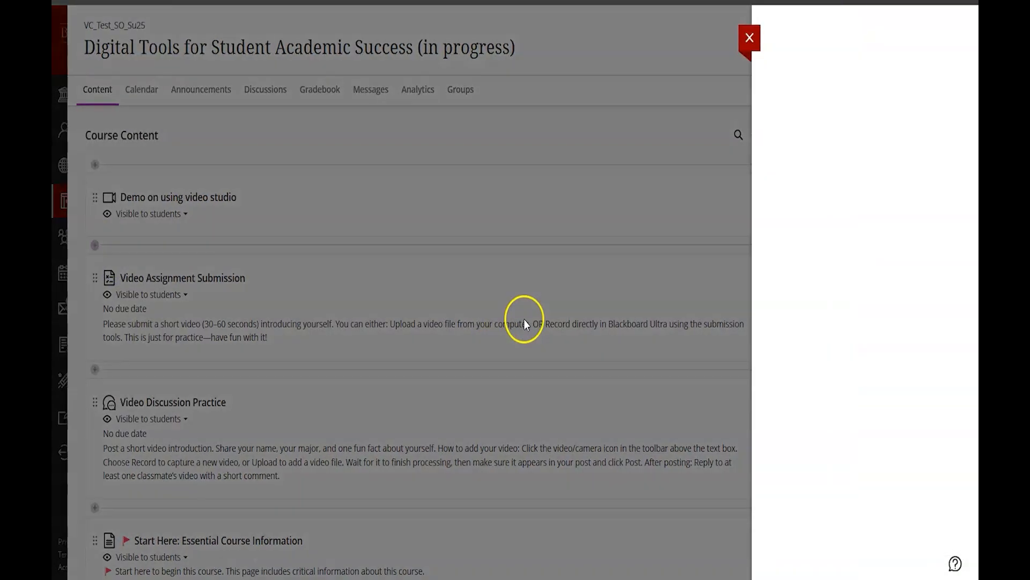
scroll(853, 414, down, 2)
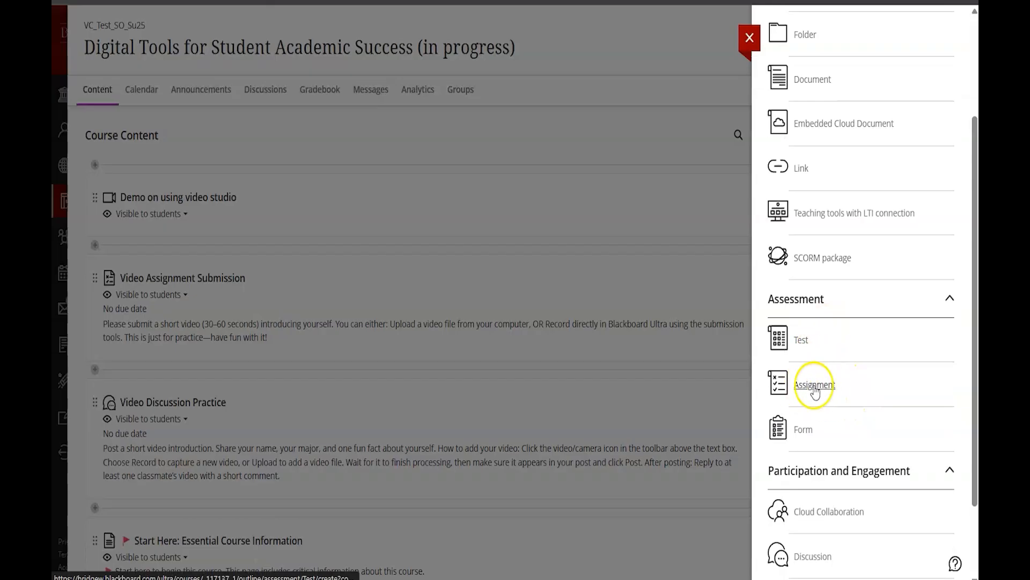
click(814, 385)
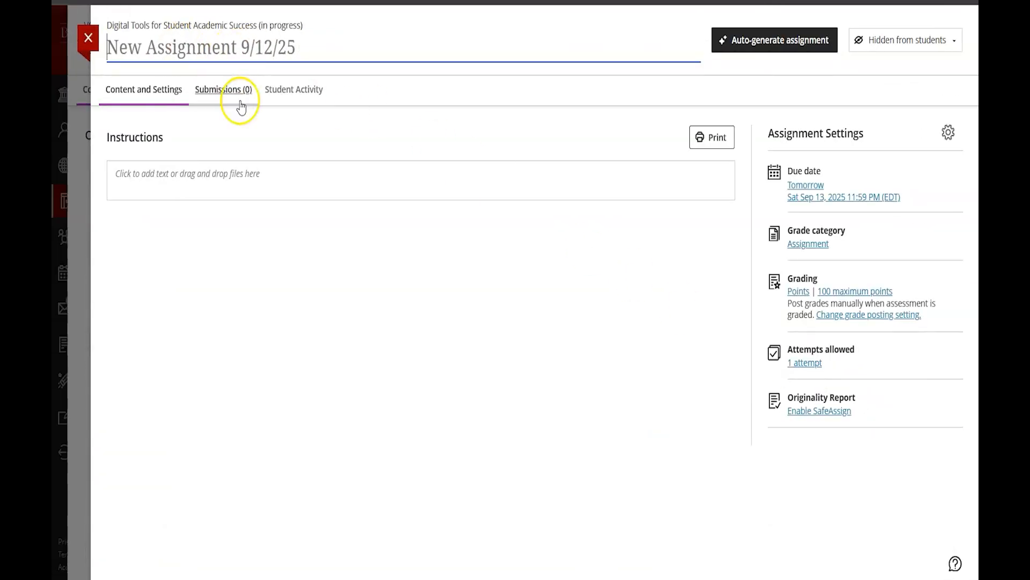
click(144, 183)
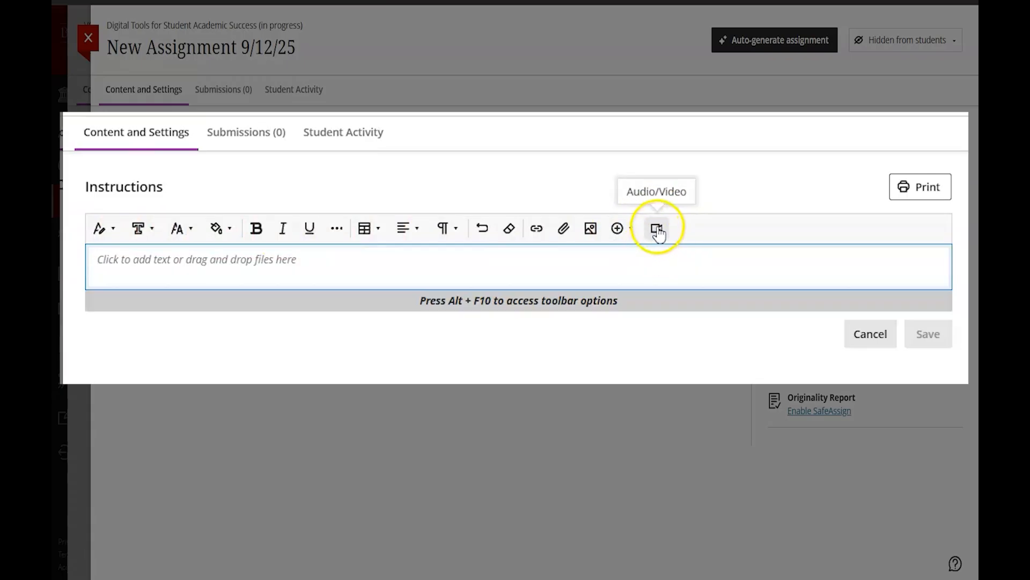
click(657, 236)
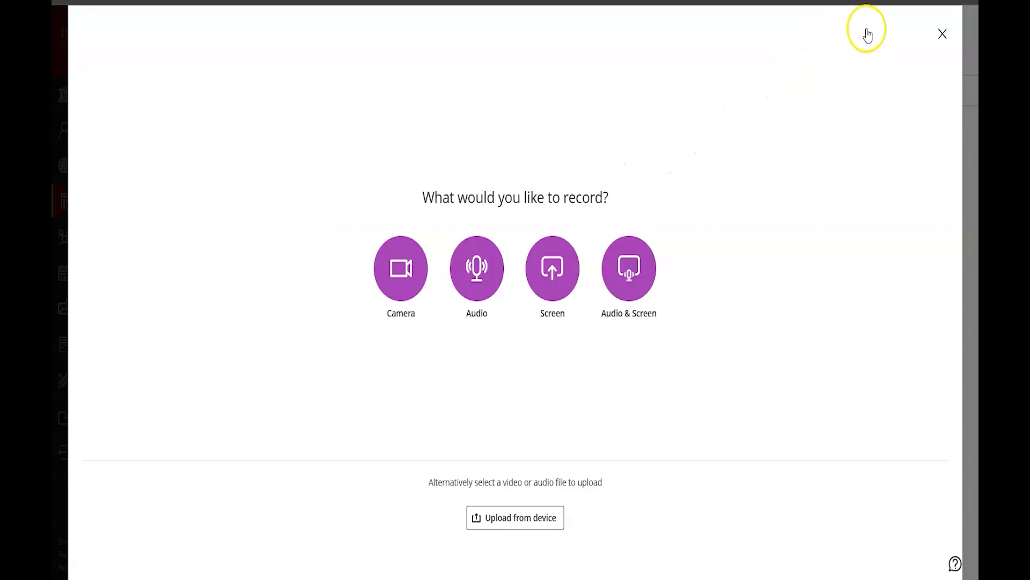
click(942, 34)
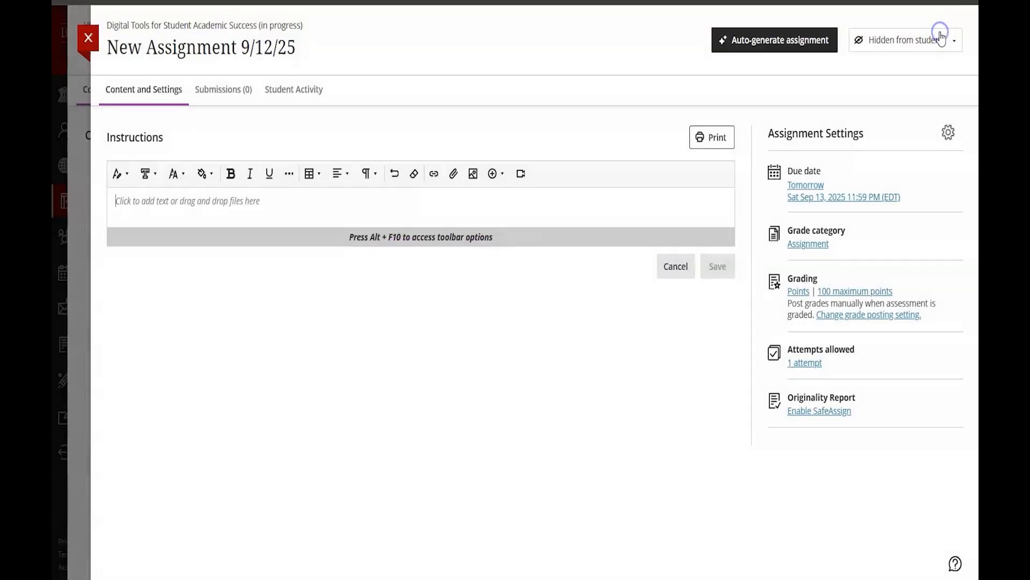
click(88, 38)
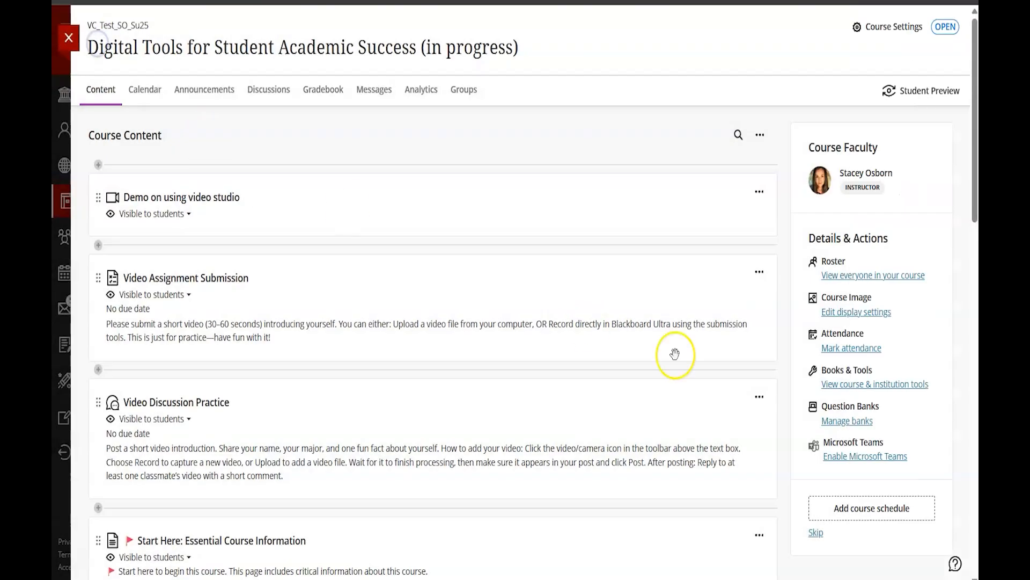
Step: Open the audio/video recording options in a new discussion's initial post and close the discussion without saving a post
click(99, 246)
click(122, 271)
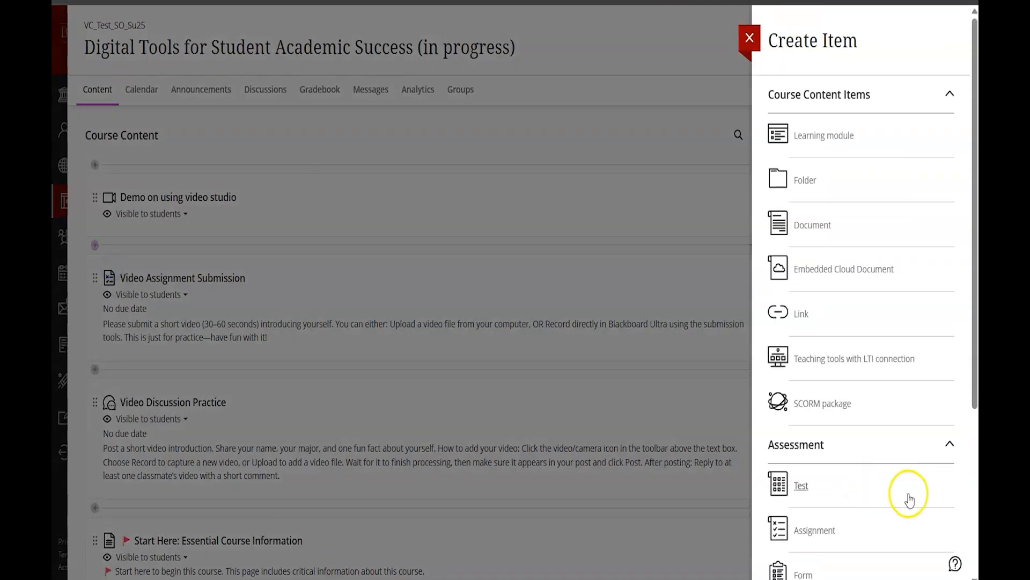
scroll(892, 494, down, 4)
click(815, 454)
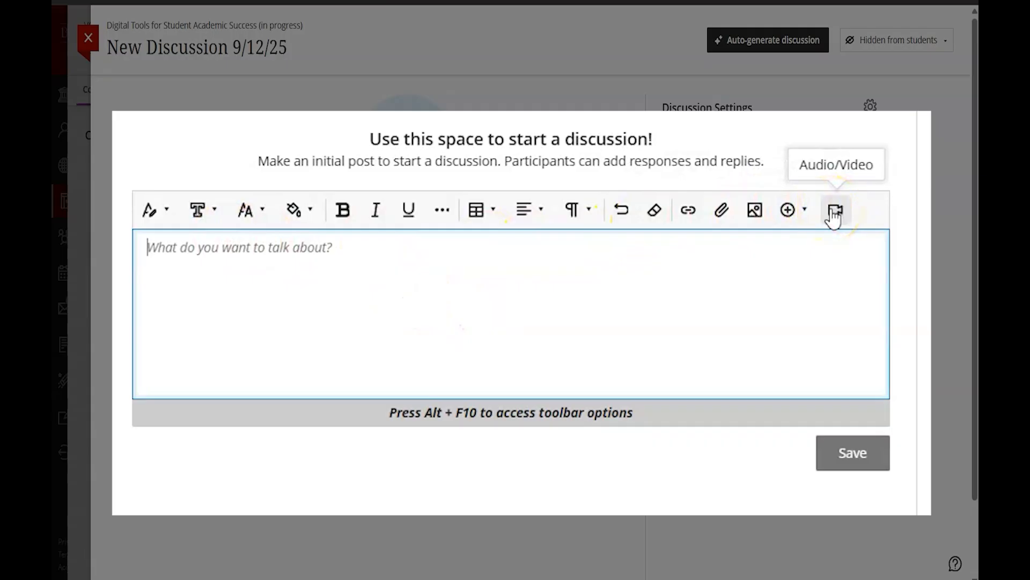
click(834, 212)
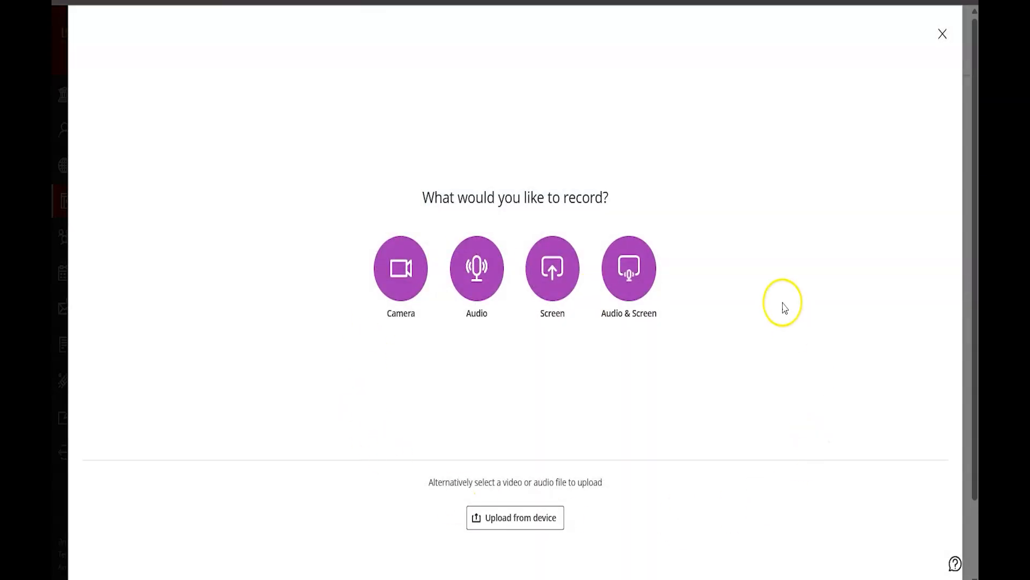
click(943, 36)
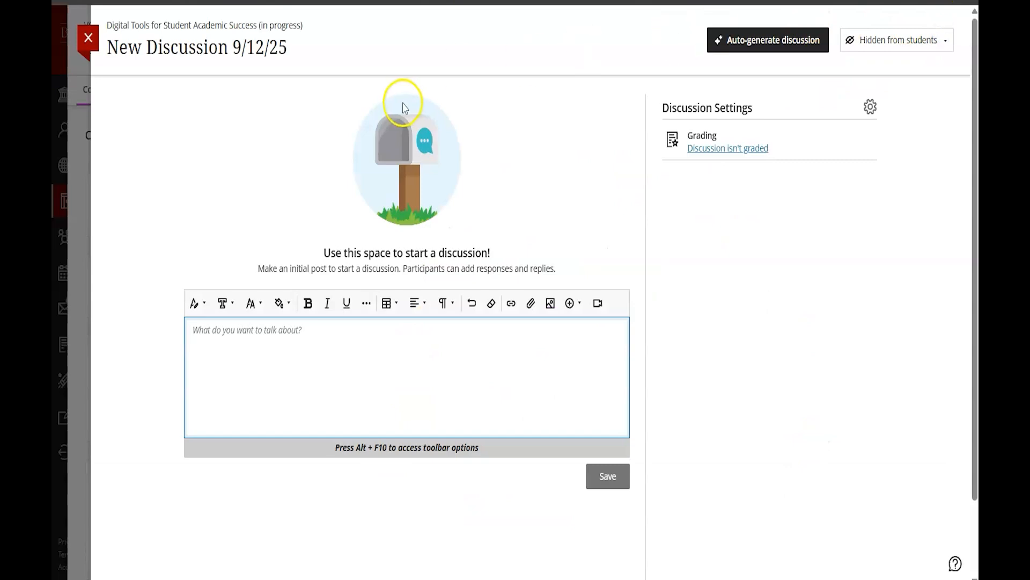
click(89, 40)
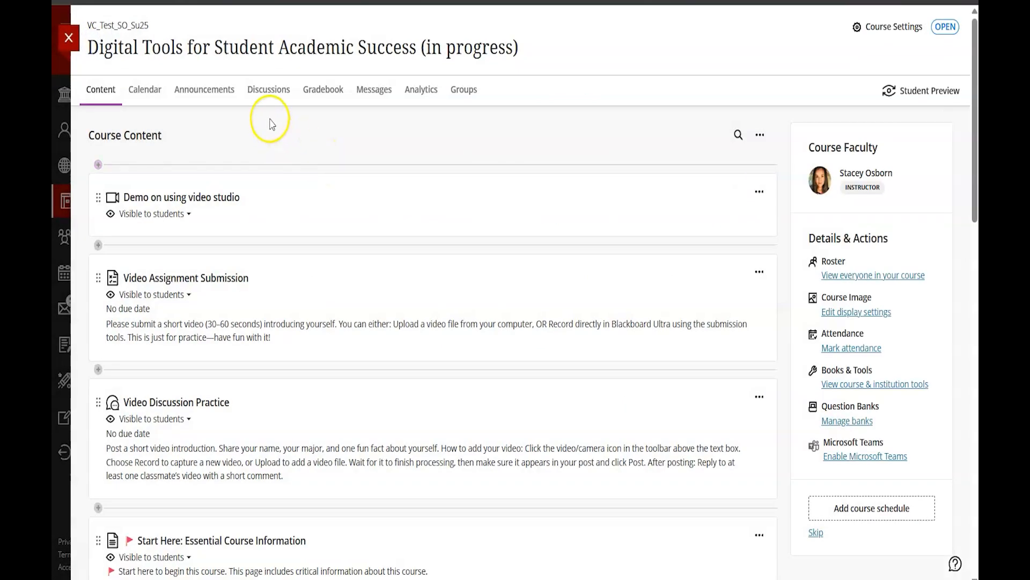
Step: Open the course announcements and start creating a new announcement
click(224, 95)
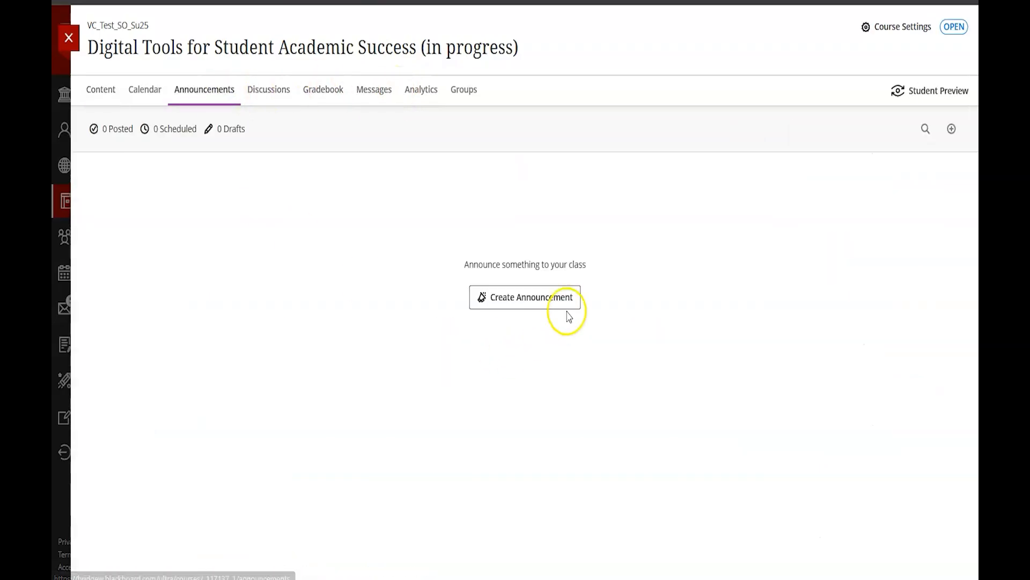
click(524, 294)
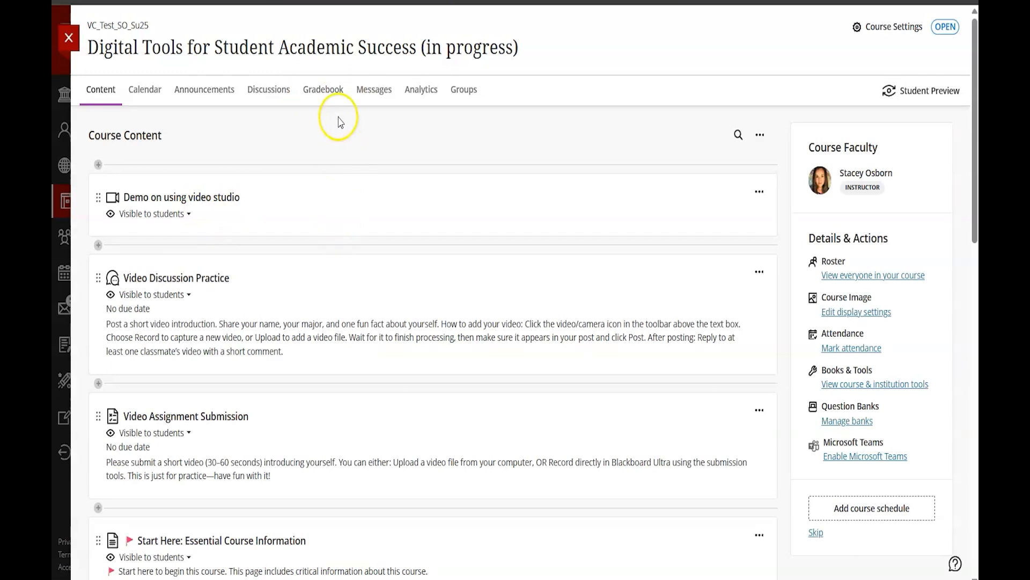
Step: View the graded Module 1 submission from the gradebook, open the audio/video recorder for its overall feedback, and close the recorder without recording
click(316, 95)
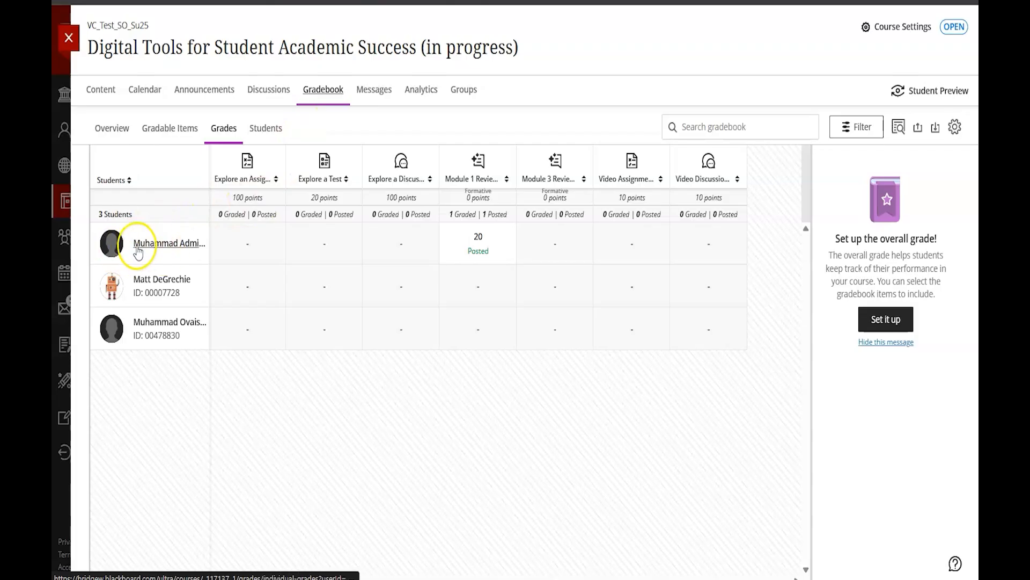
click(479, 240)
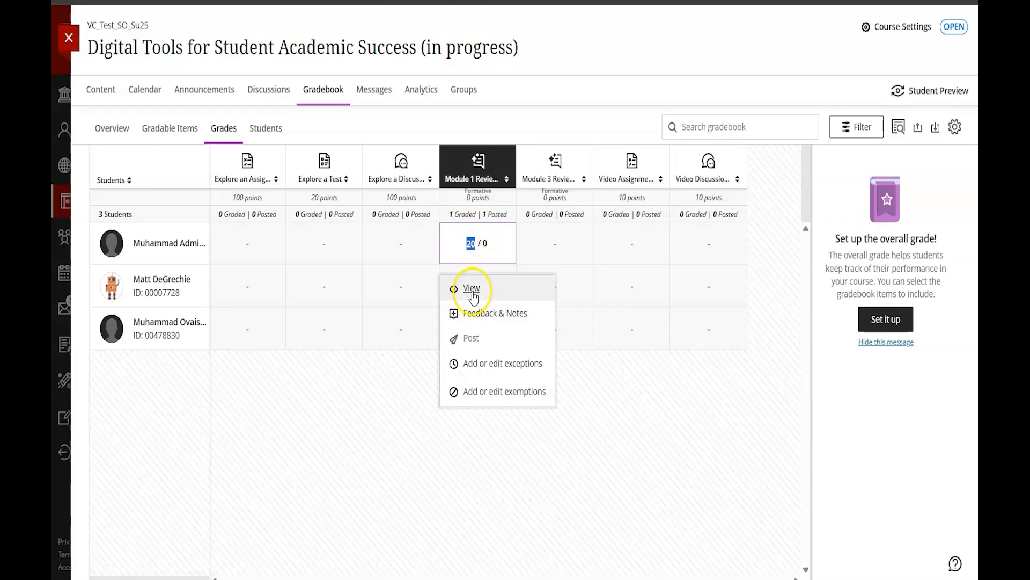
click(471, 290)
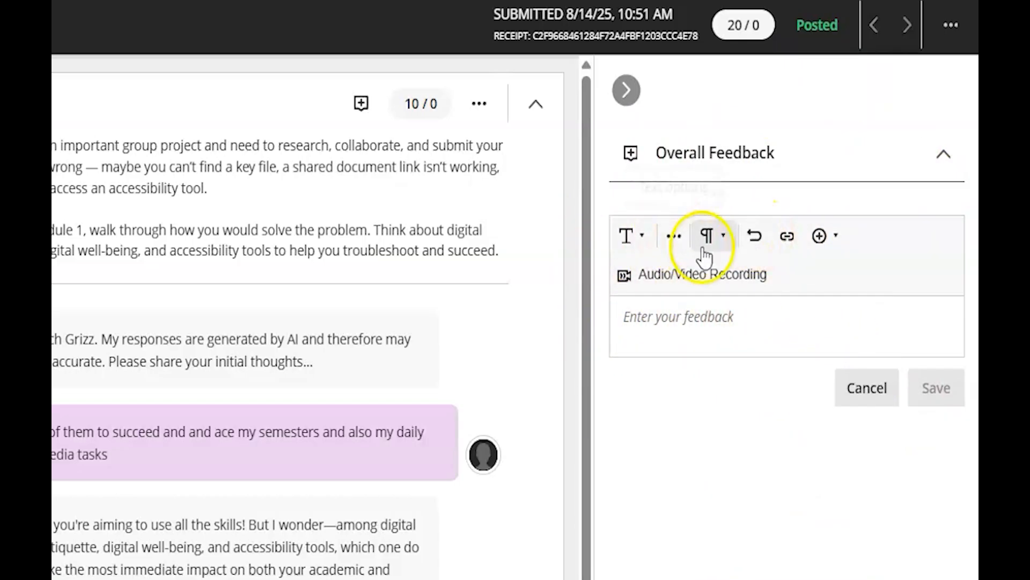
click(696, 277)
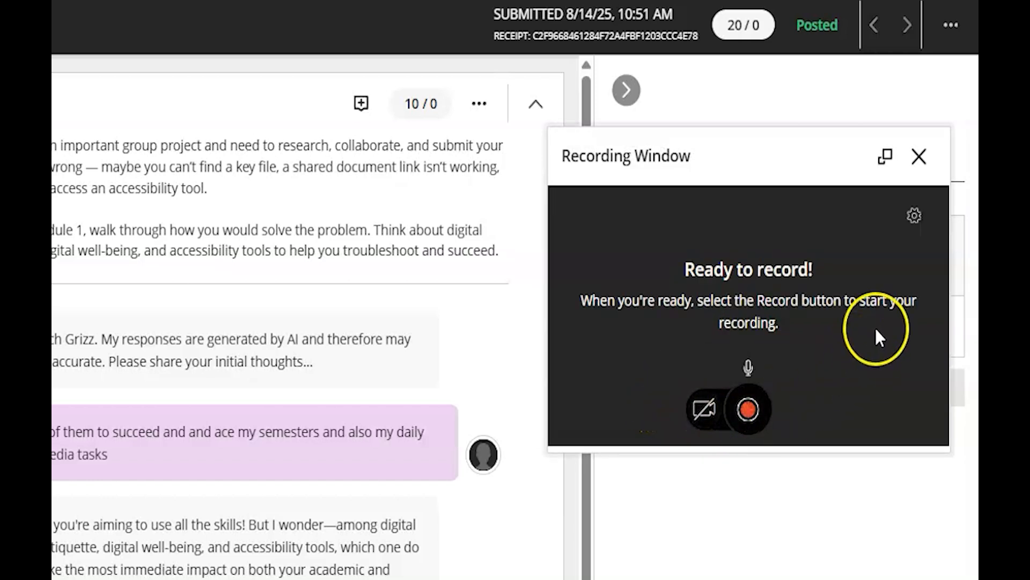
click(920, 157)
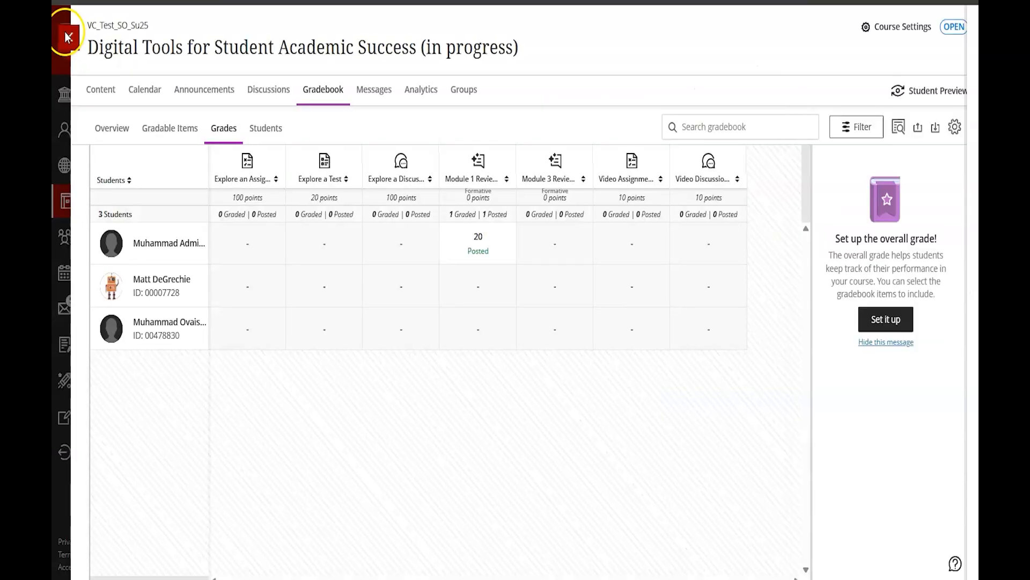
Step: View the course's list of discussions and return to the course content
click(263, 90)
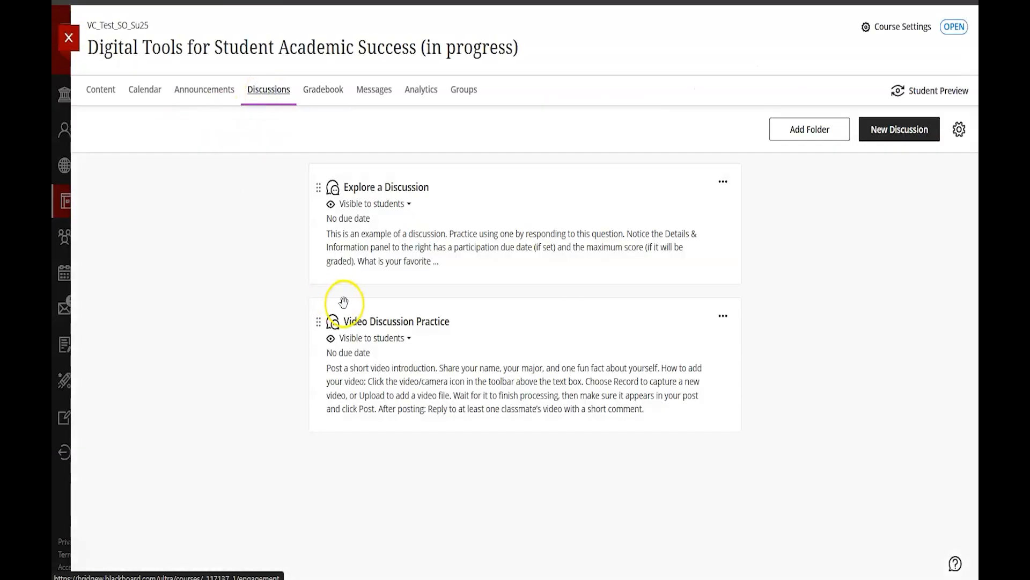
click(74, 43)
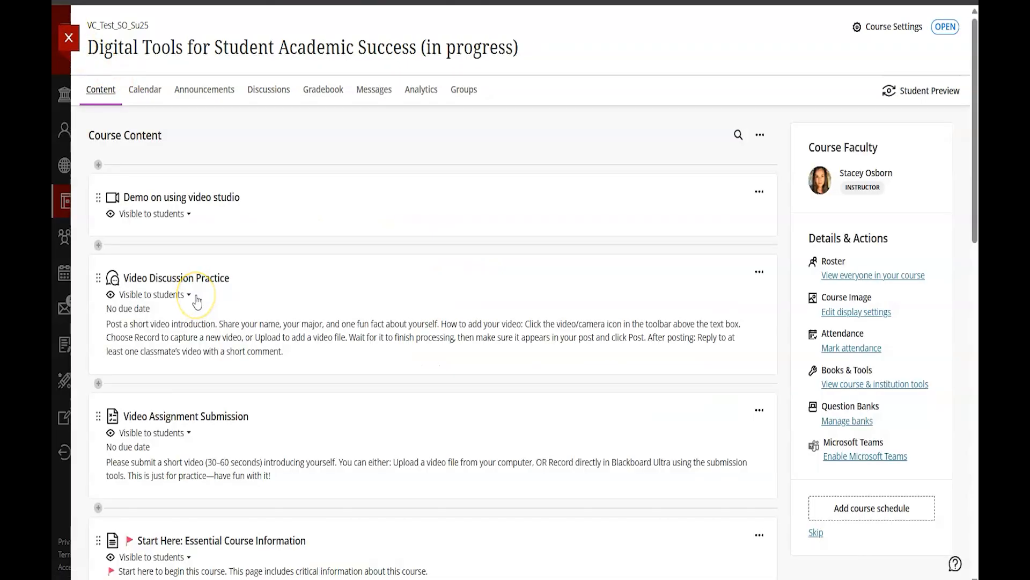